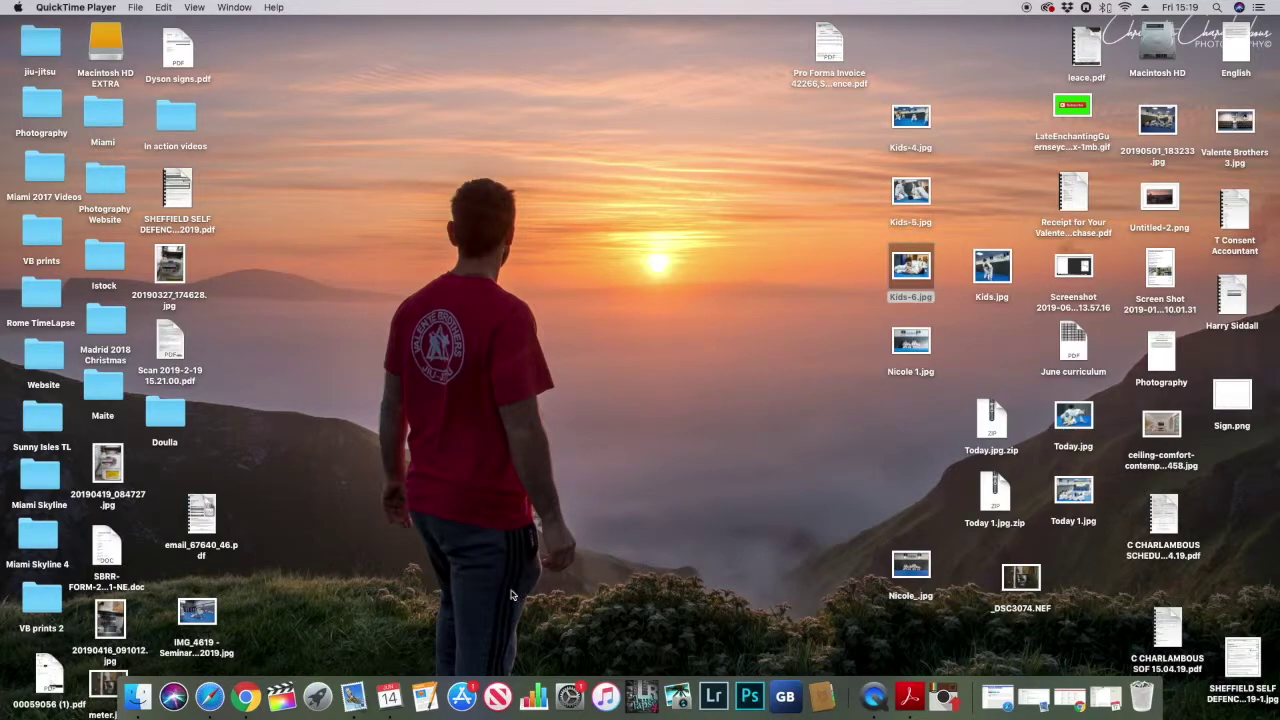
Step: Launch Calendar from the Dock, minimise its window, and open the Calendar application menu
left_click(380, 697)
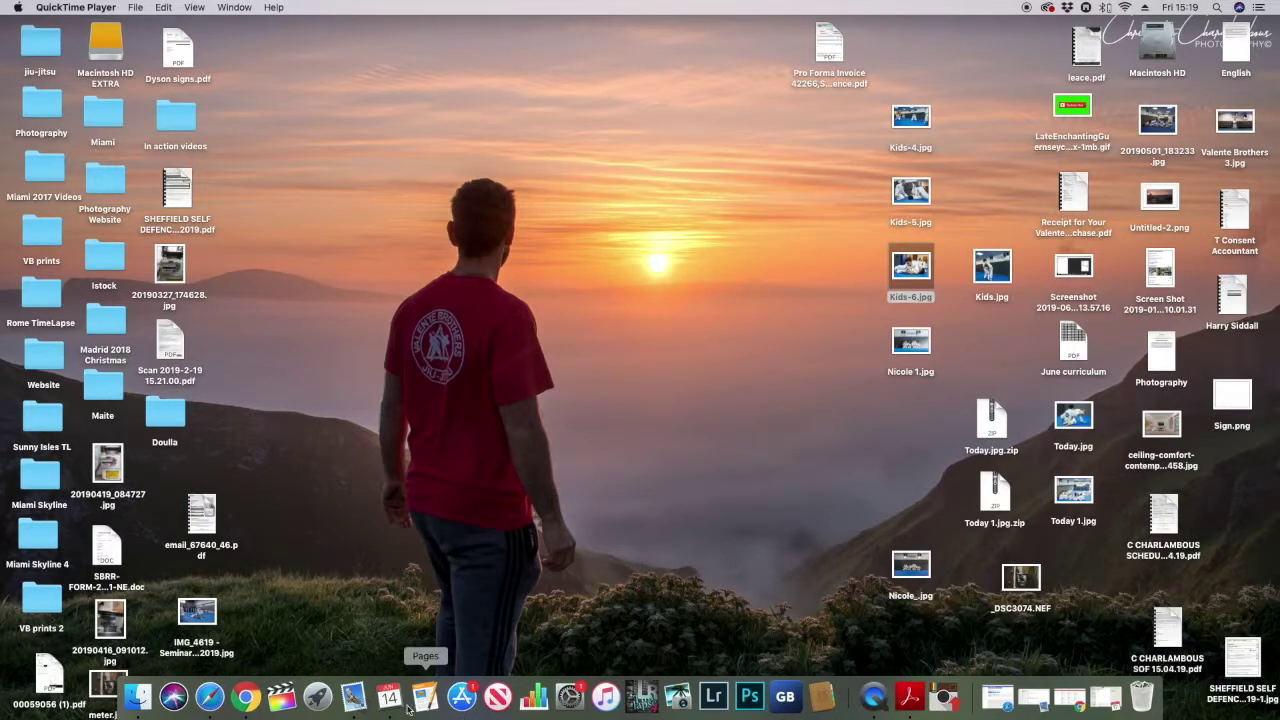
left_click(368, 150)
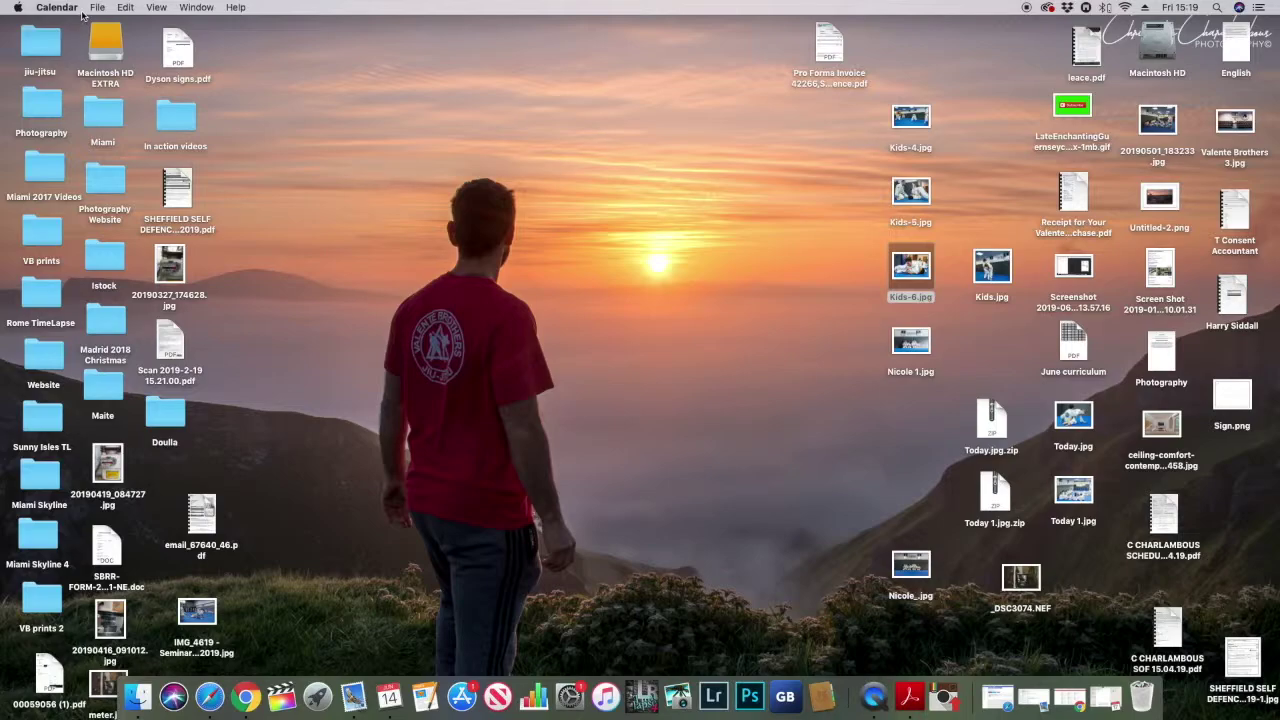
left_click(45, 10)
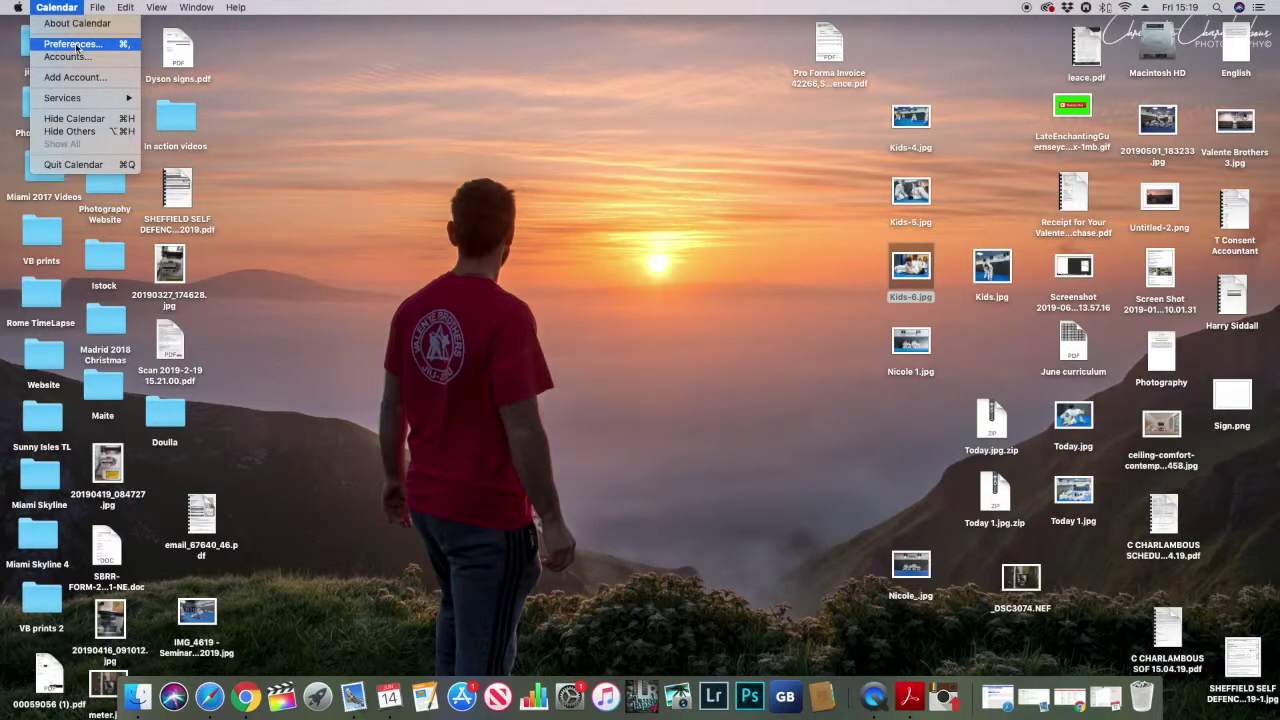
Step: Open Calendar Preferences, leave the default alert account as On My Mac, and switch to Accounts
left_click(76, 46)
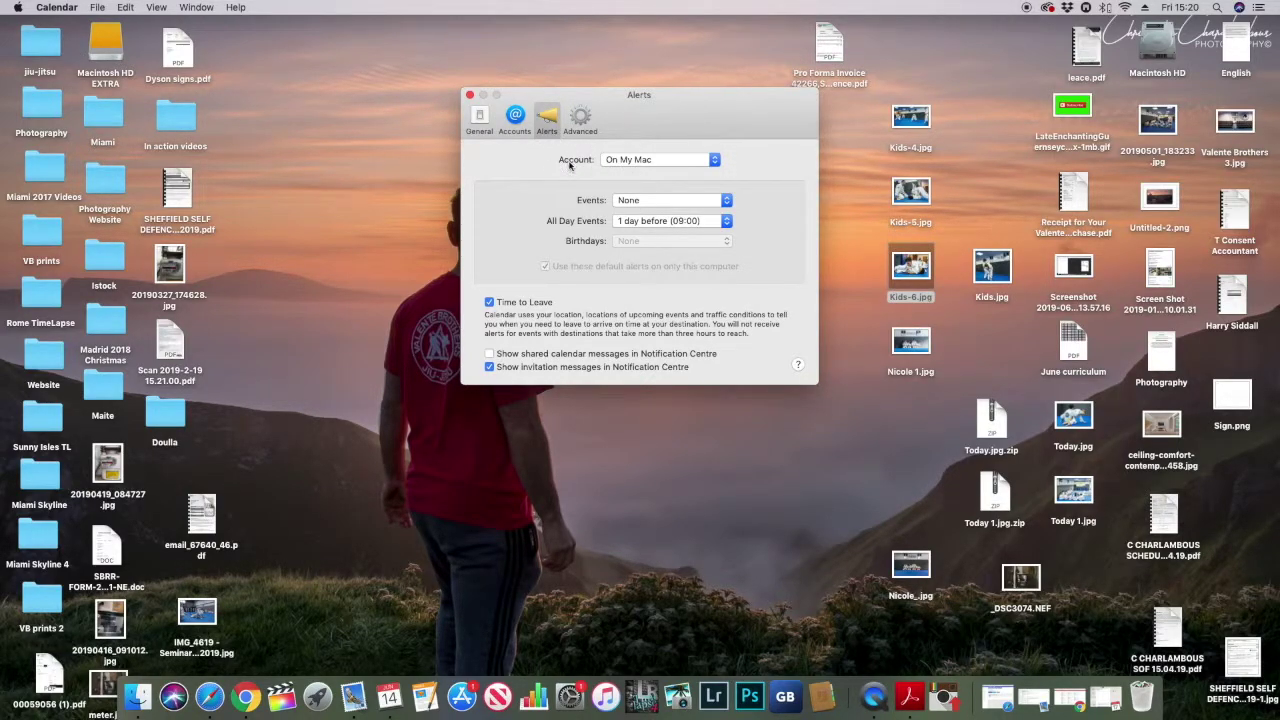
left_click(714, 162)
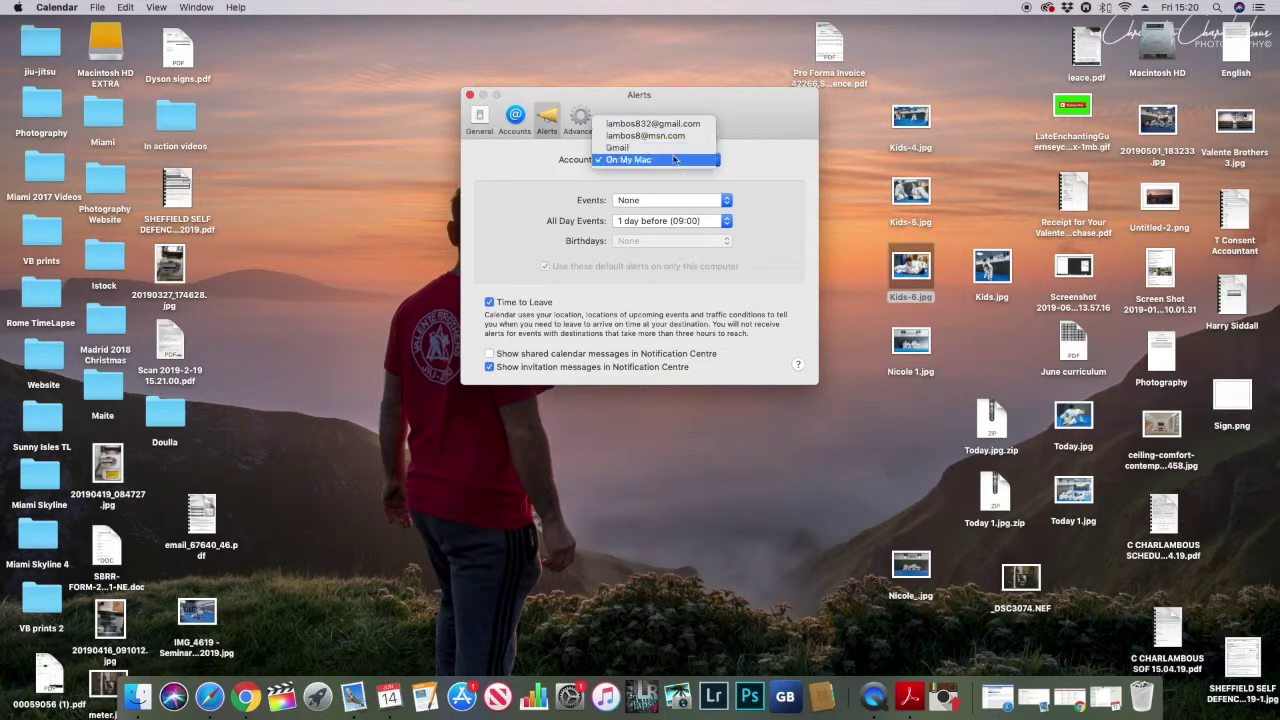
left_click(674, 160)
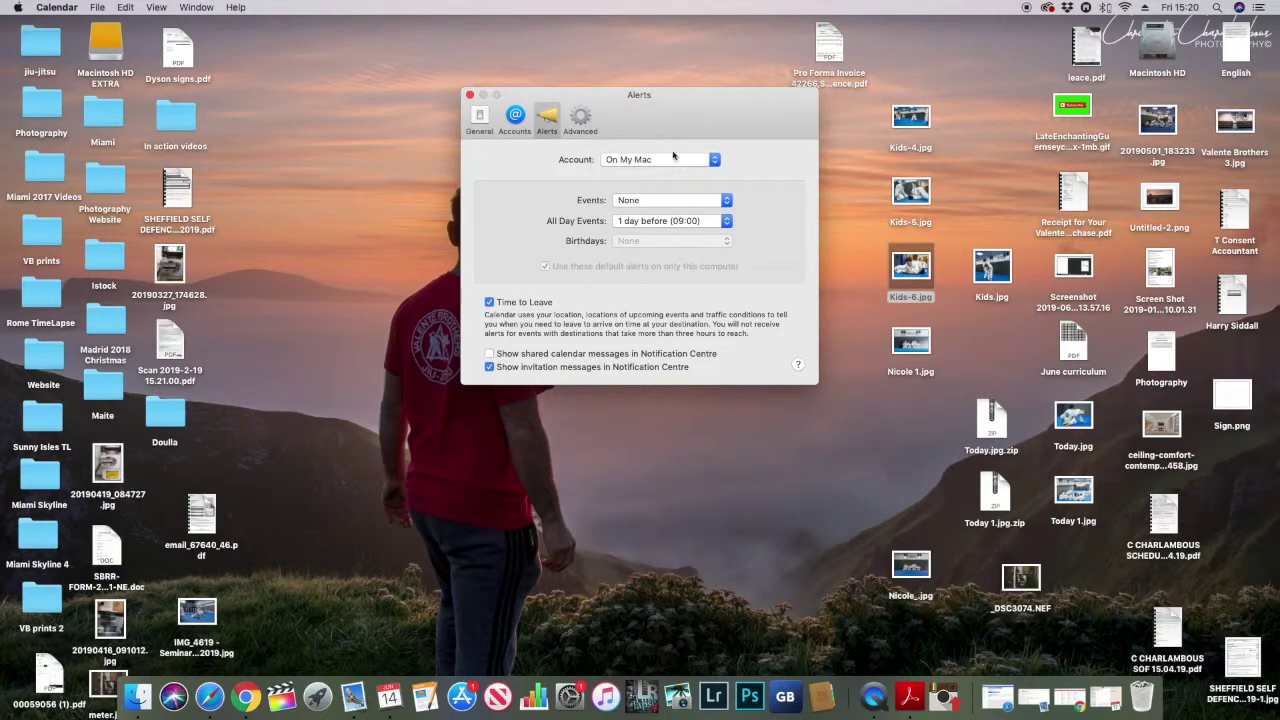
left_click(516, 131)
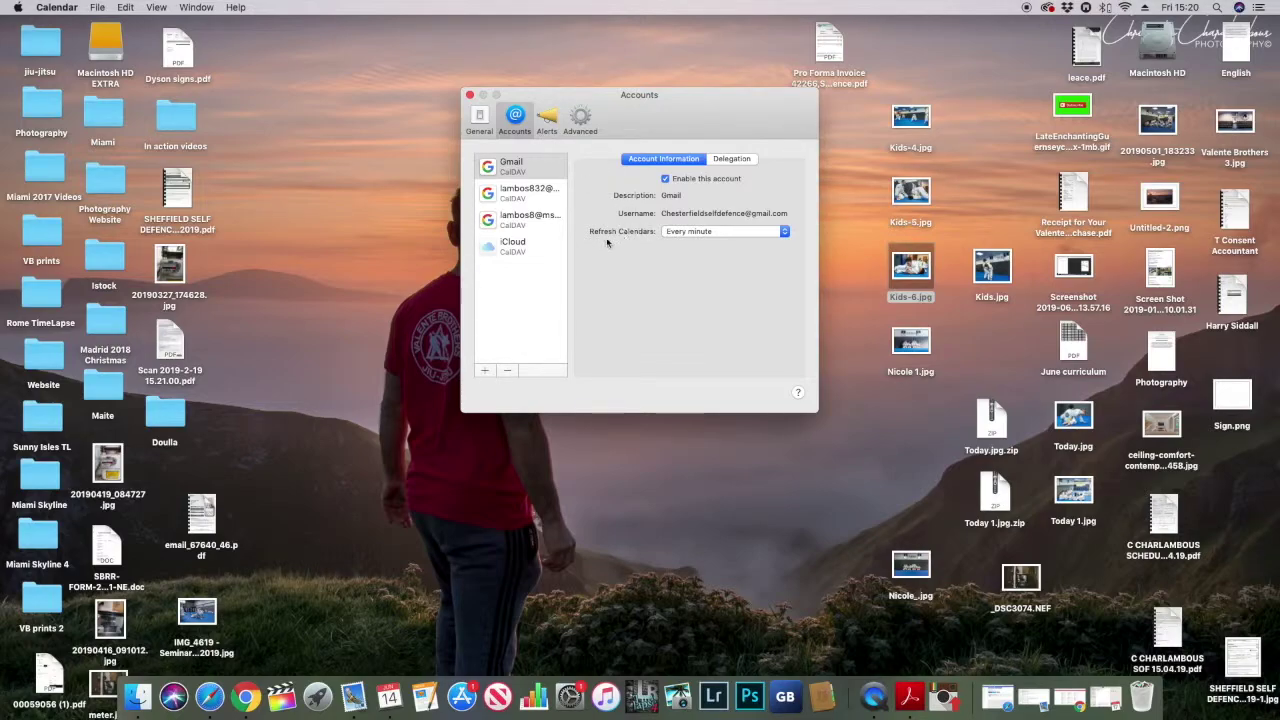
Step: Keep Gmail refreshing Every minute and make sure the Gmail account stays enabled
left_click(730, 232)
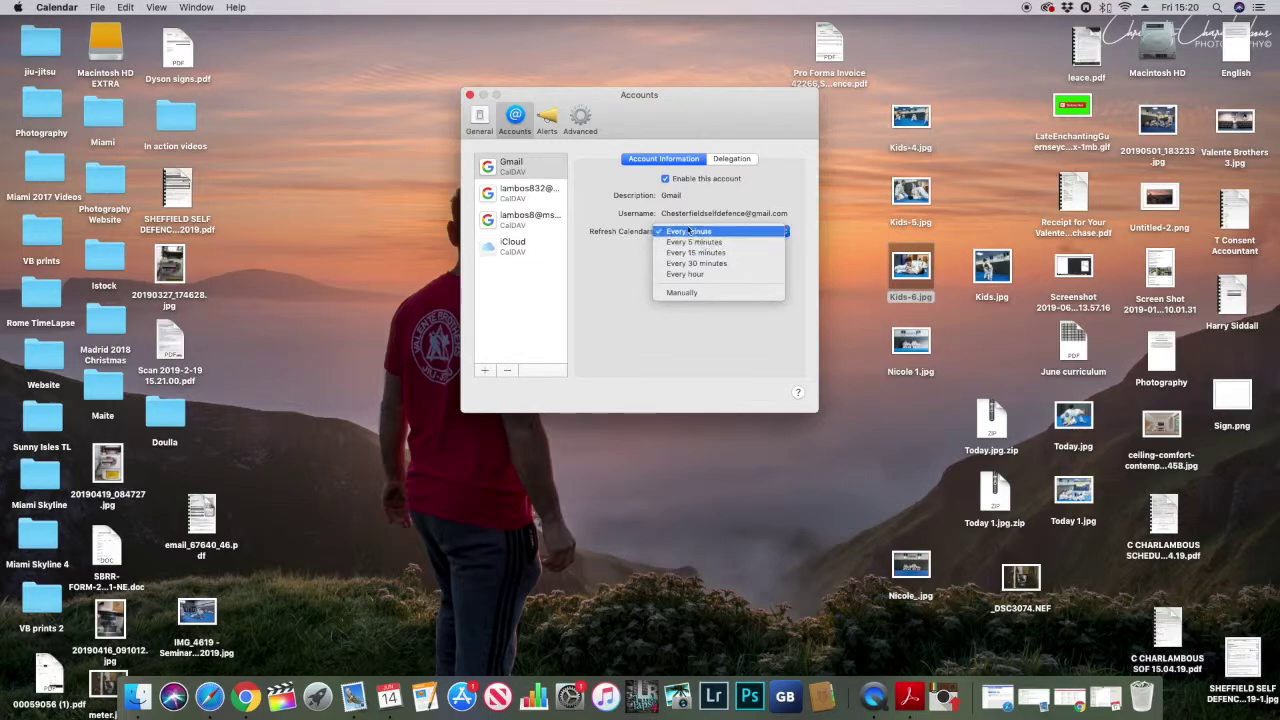
left_click(714, 236)
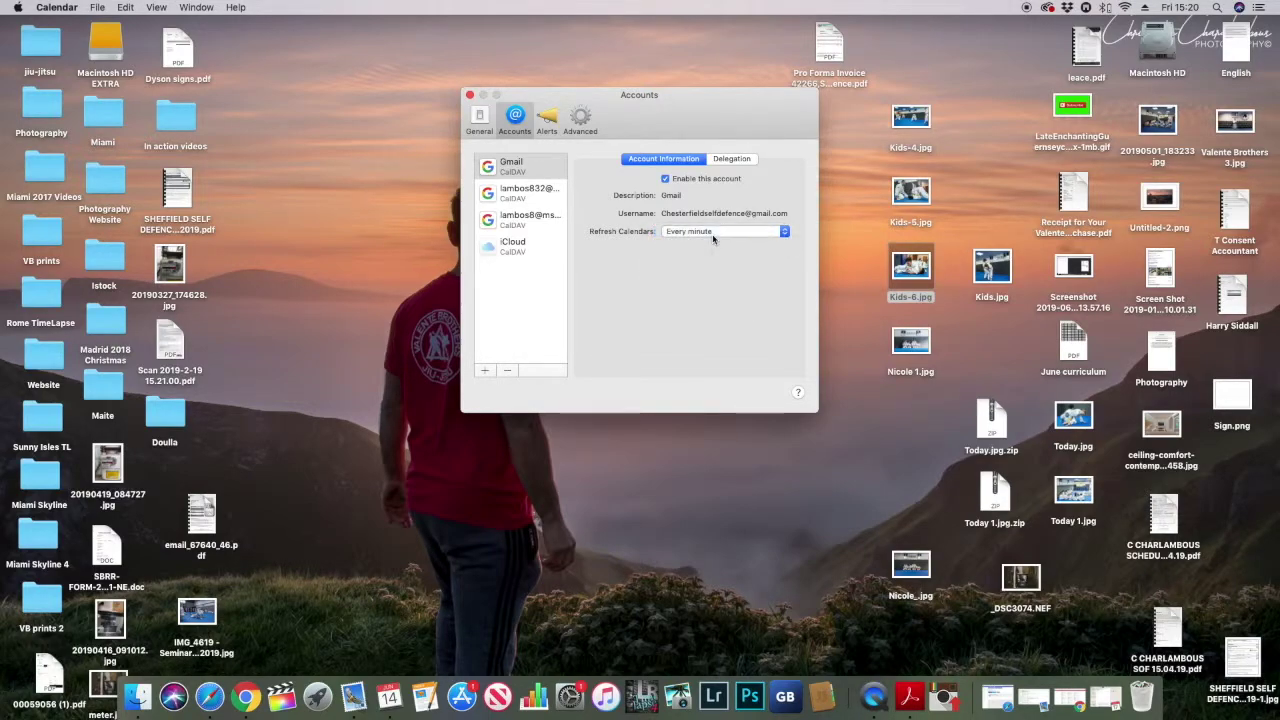
left_click(666, 180)
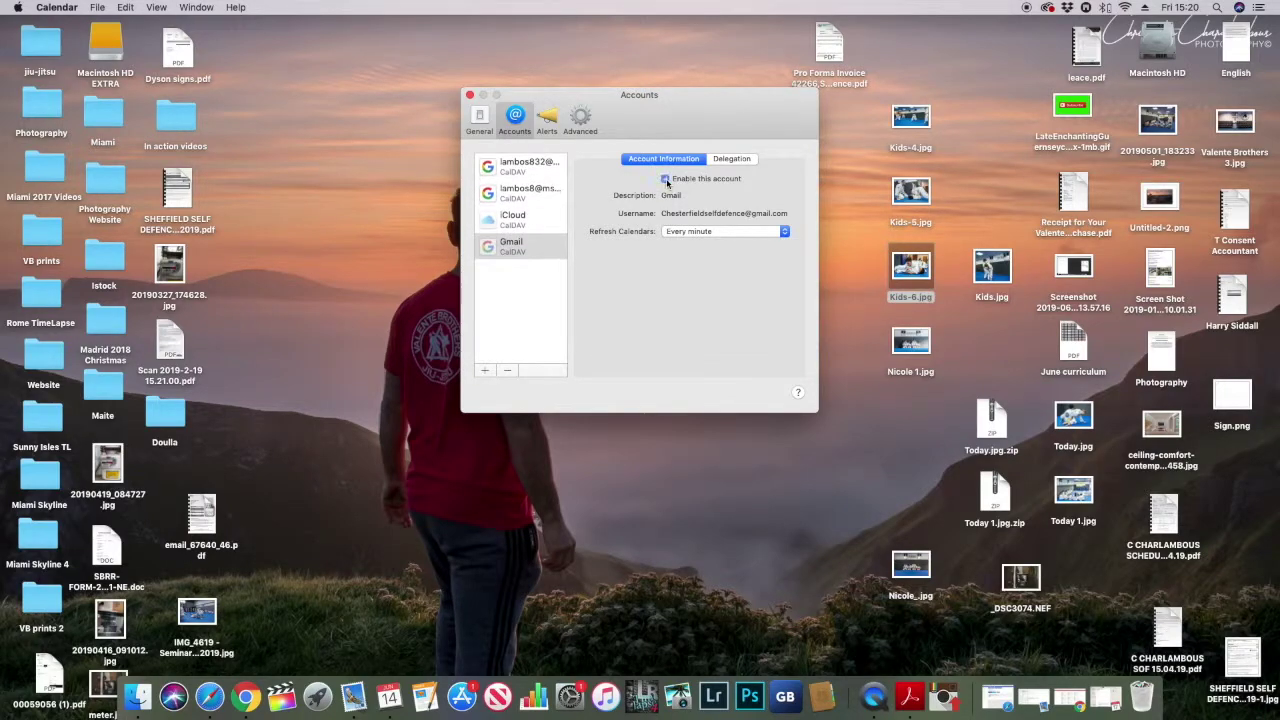
left_click(666, 180)
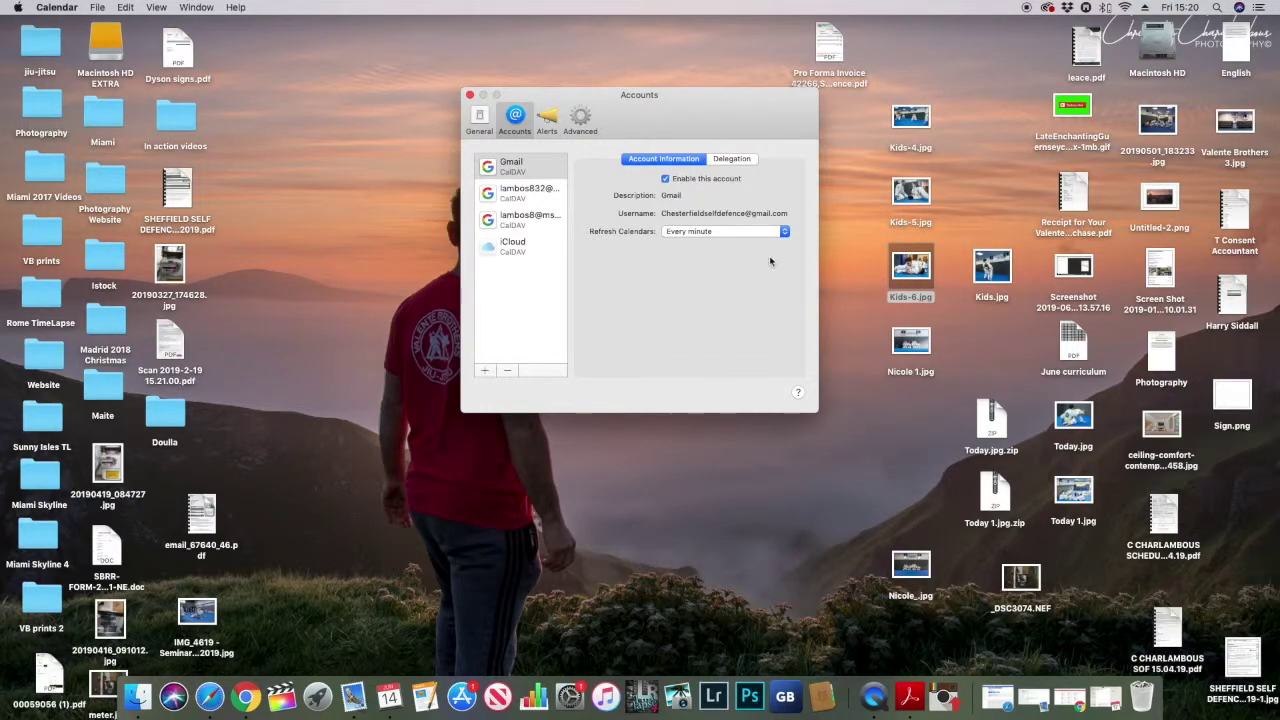
Step: Set the second Google account's refresh interval to Every minute
left_click(547, 200)
left_click(757, 233)
left_click(733, 219)
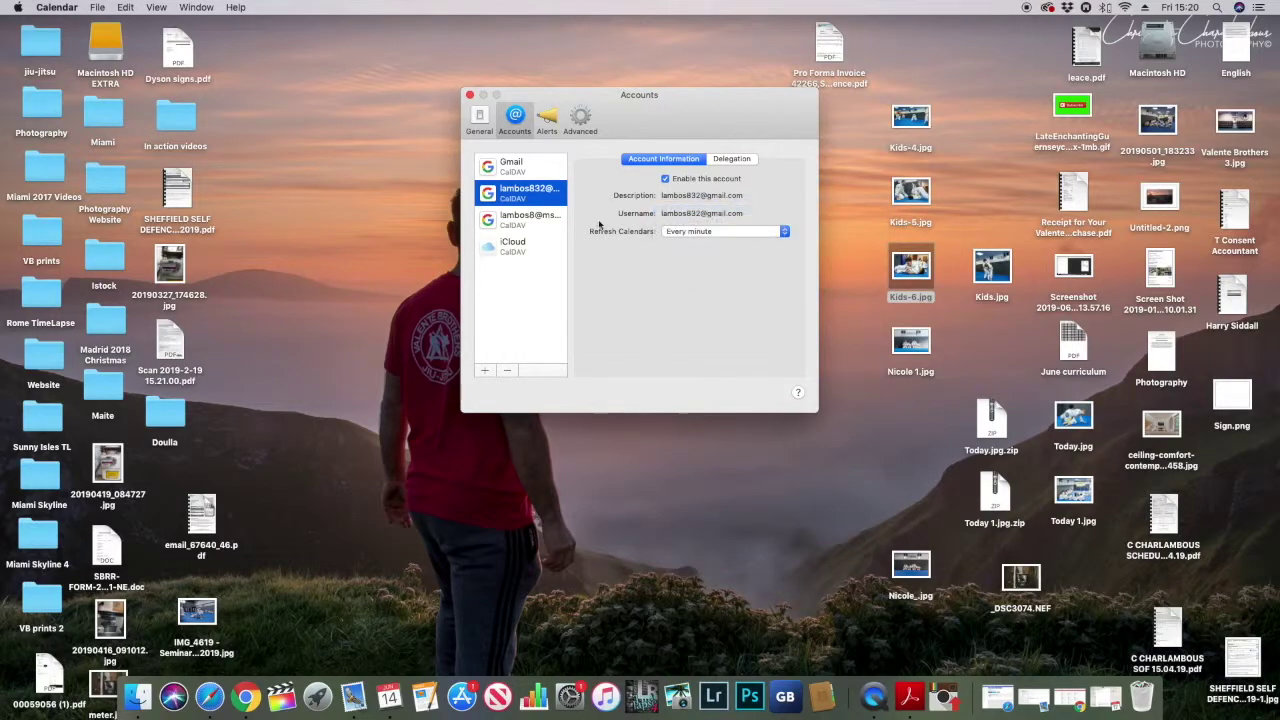
Step: Set the third account to refresh Manually and the second account to Every 15 minutes
left_click(540, 217)
left_click(733, 229)
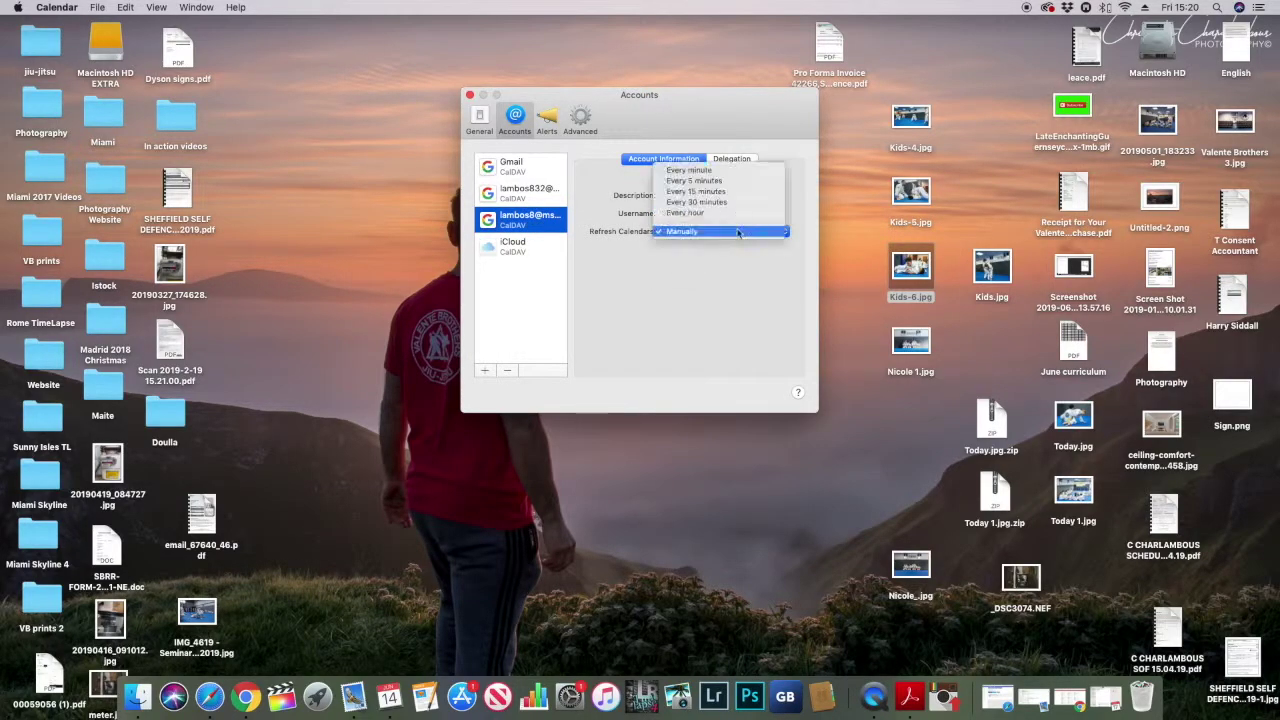
left_click(718, 169)
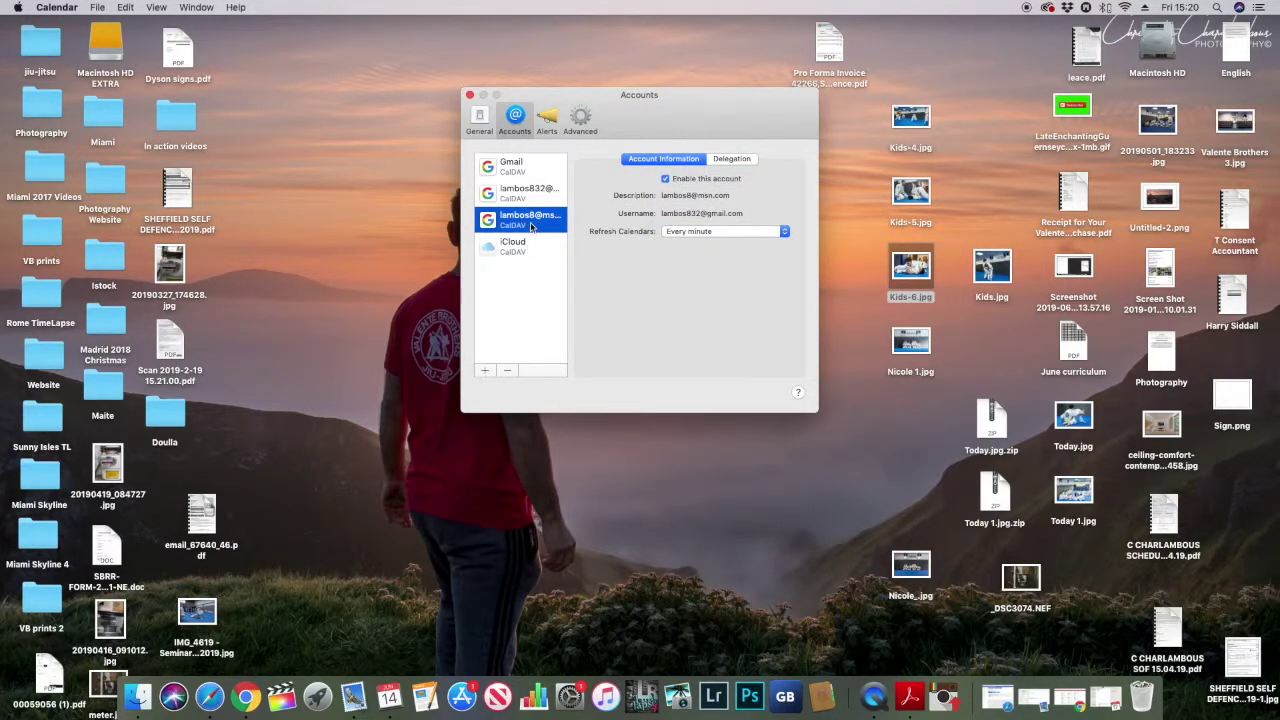
left_click(529, 190)
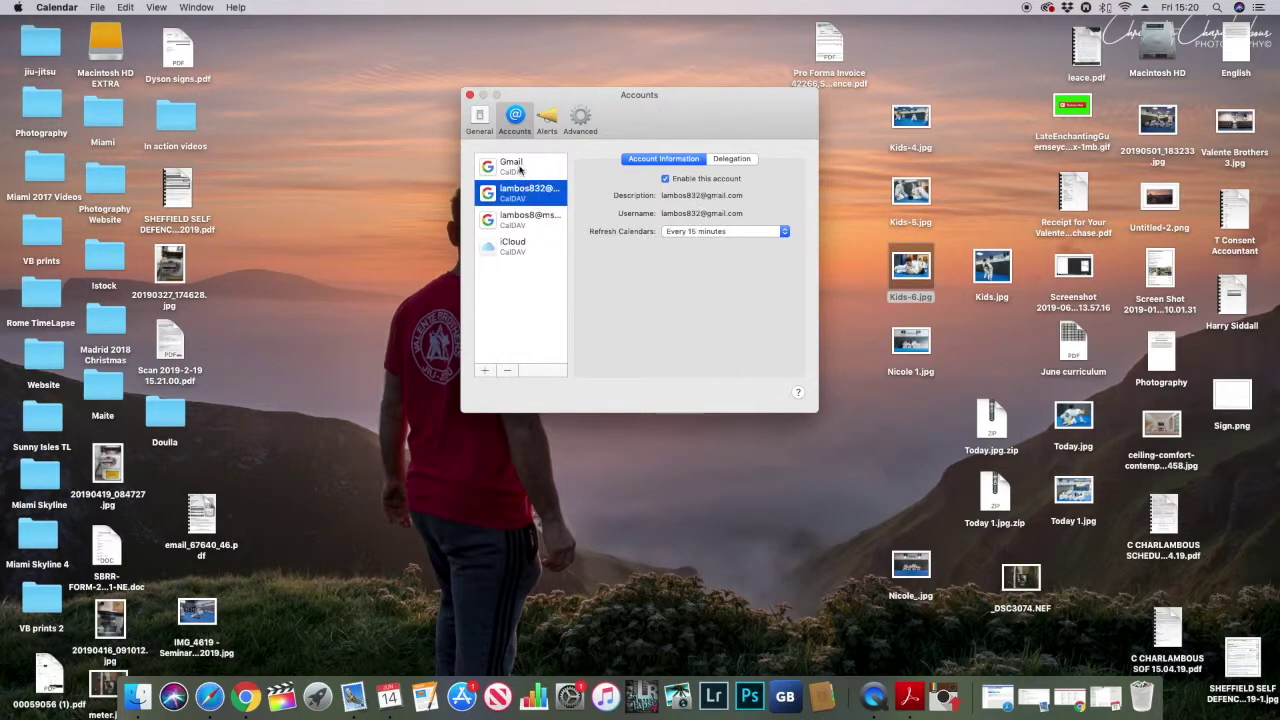
left_click(742, 234)
left_click(724, 210)
left_click(550, 218)
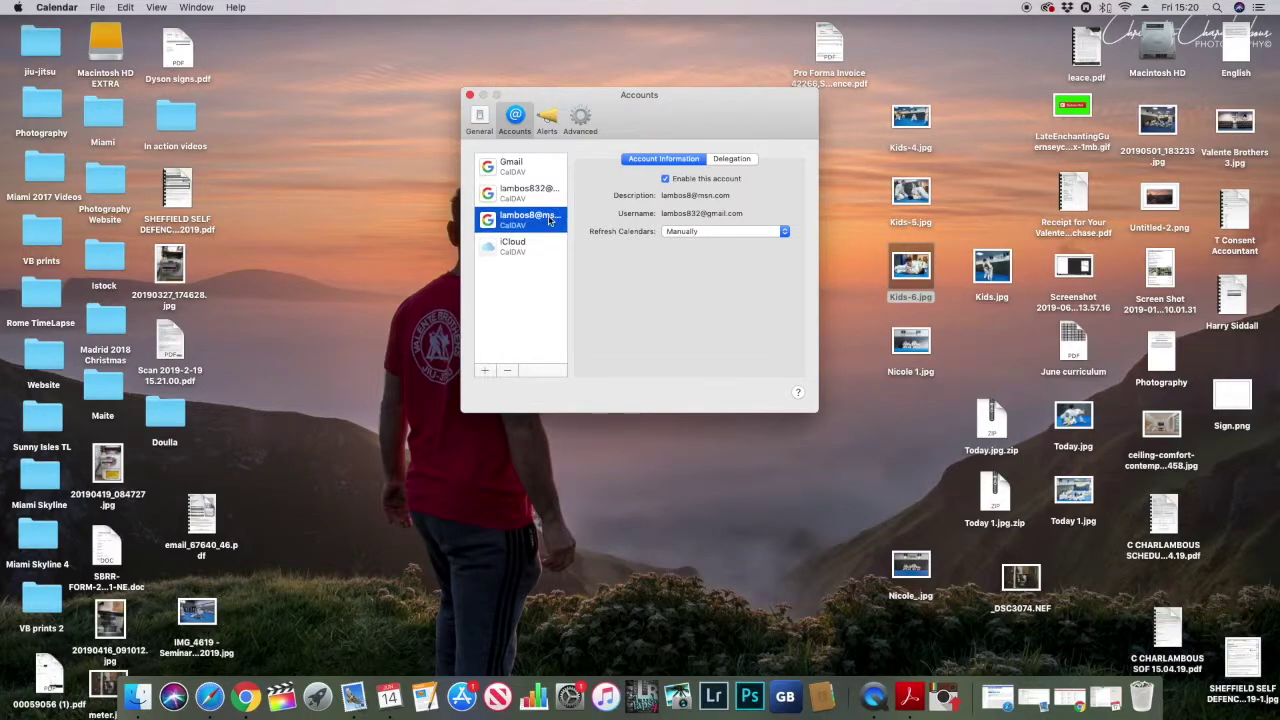
left_click(672, 233)
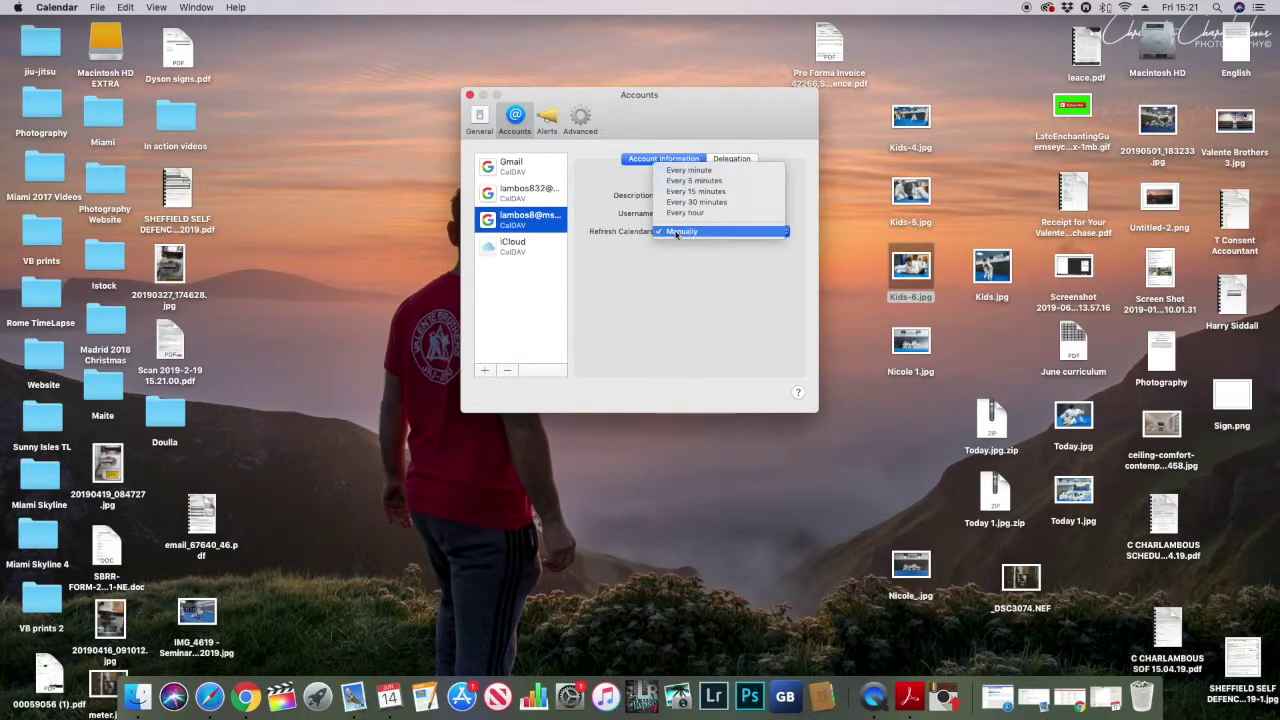
left_click(713, 172)
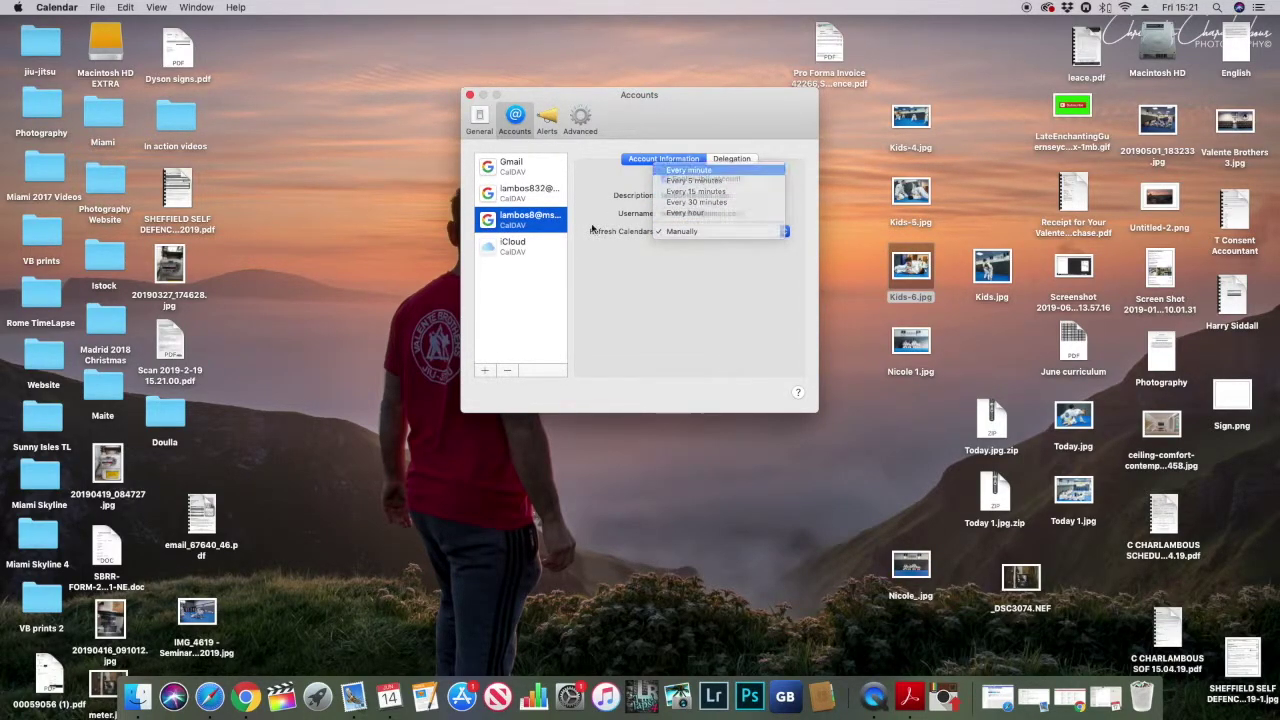
Step: Check each account's refresh interval and the second account's delegation, then close Preferences
left_click(542, 193)
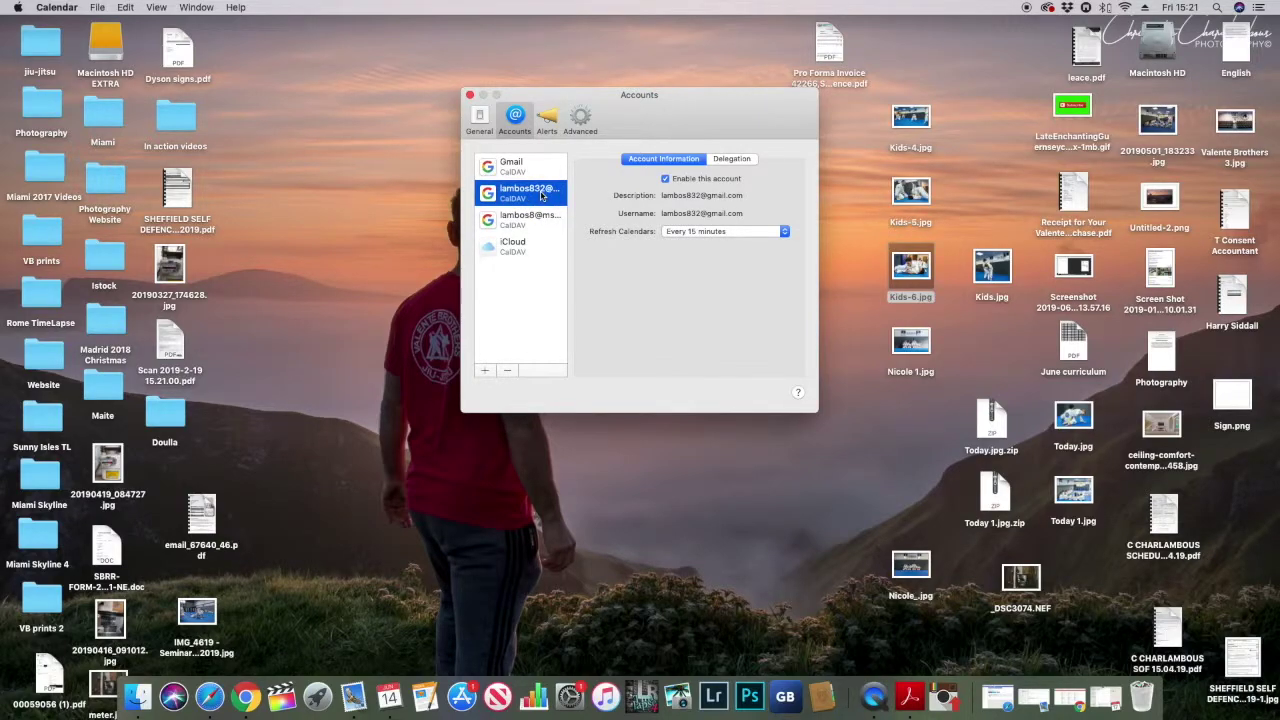
left_click(535, 172)
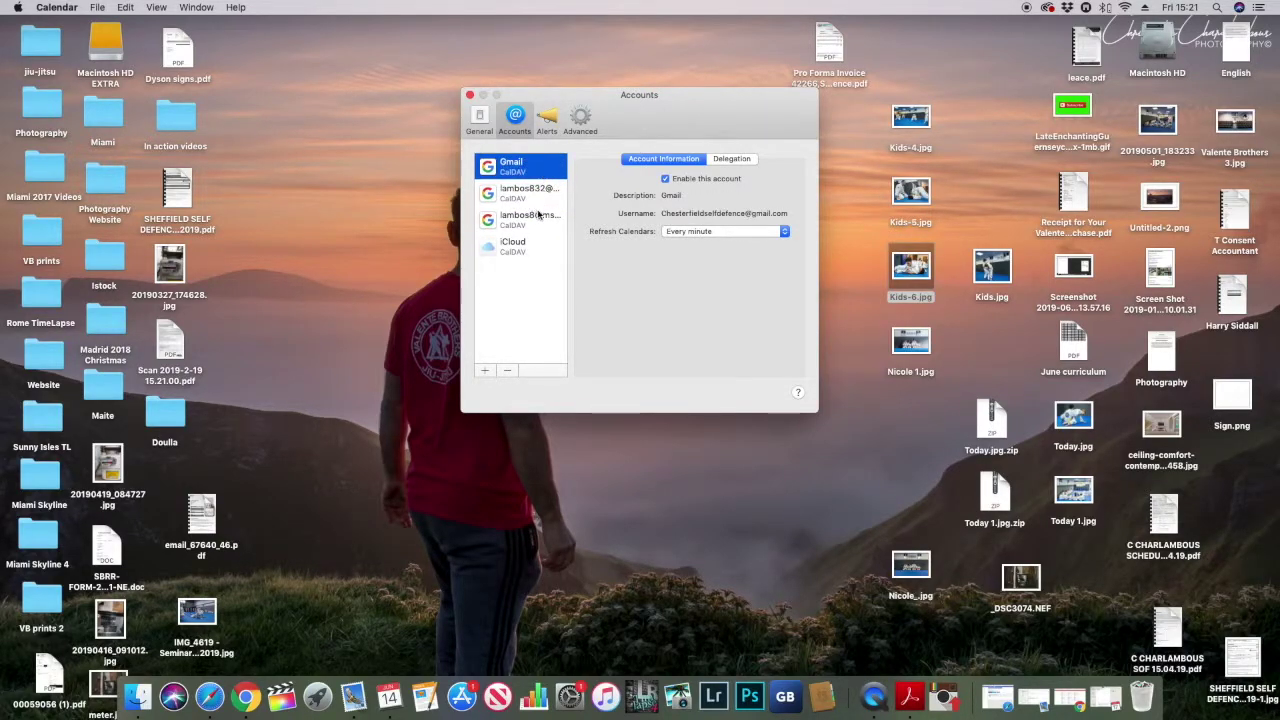
left_click(539, 215)
left_click(545, 196)
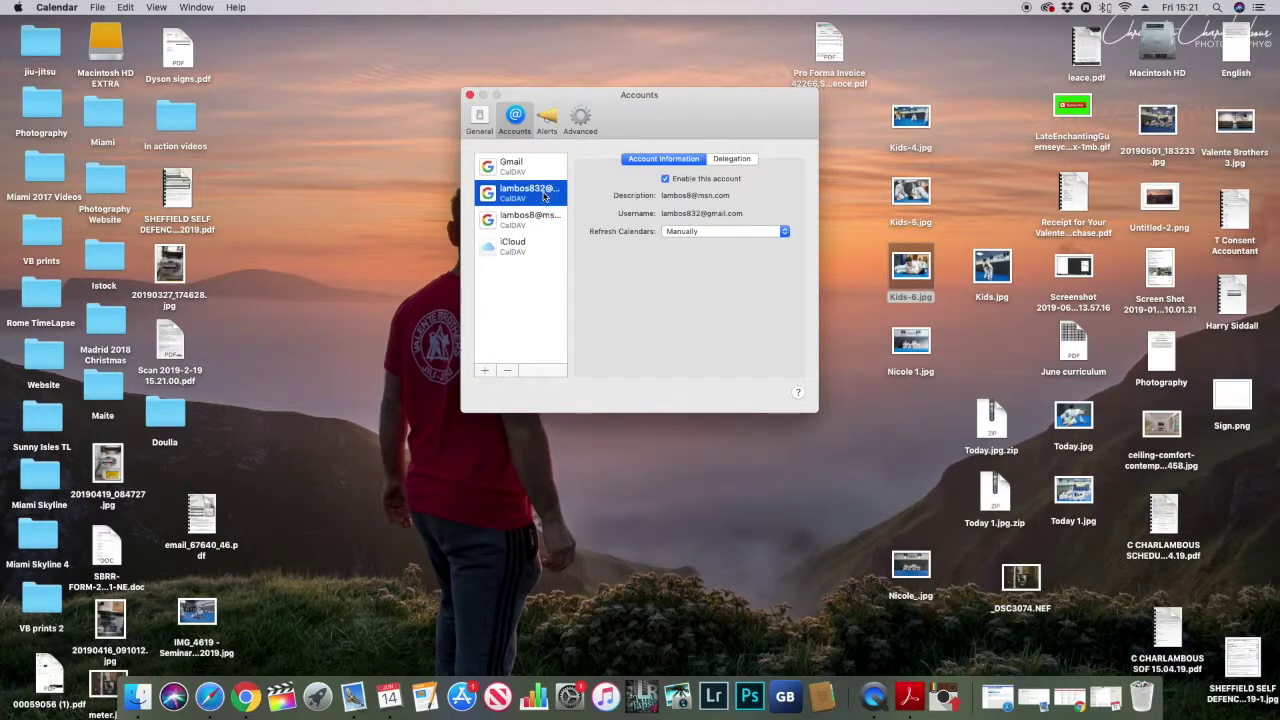
left_click(732, 164)
left_click(663, 159)
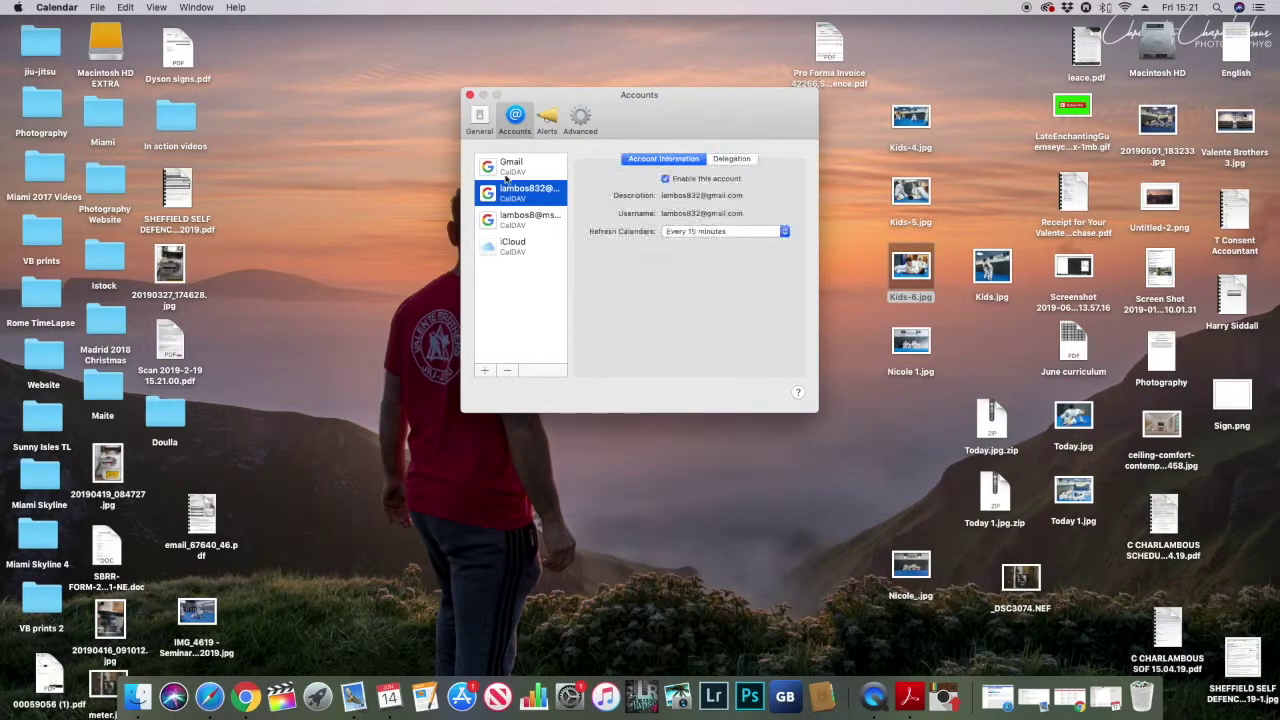
left_click(508, 170)
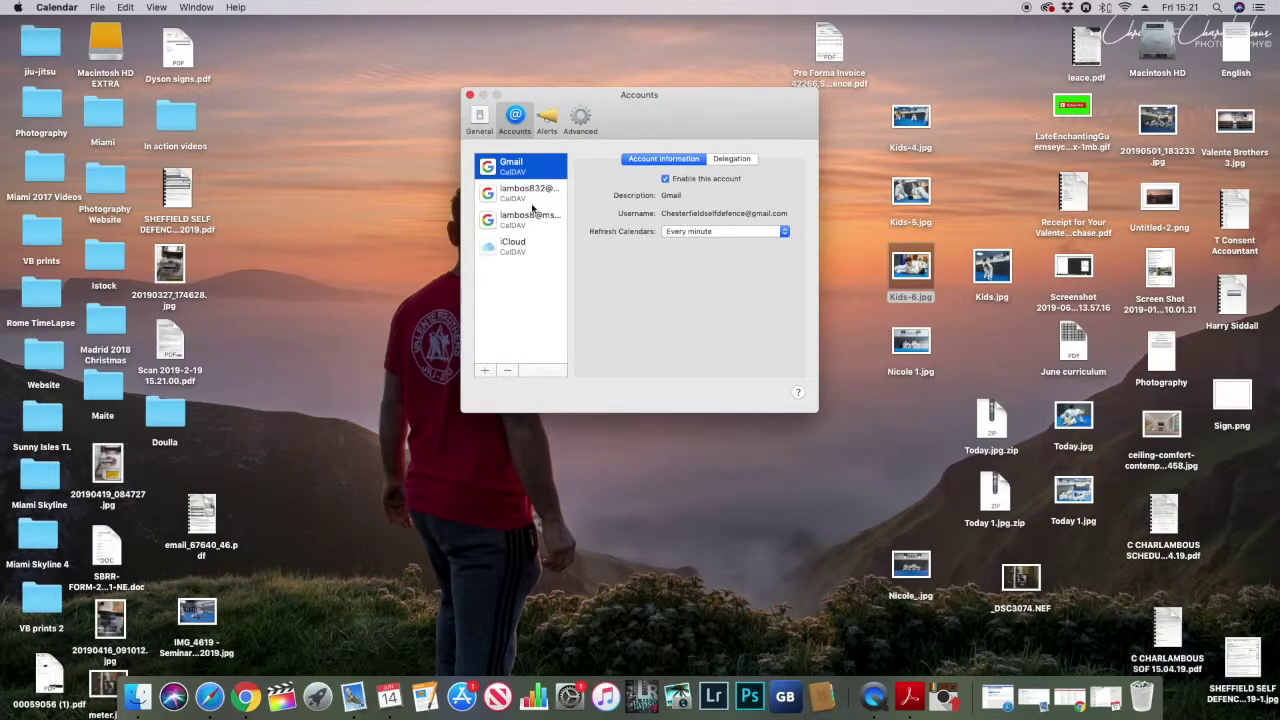
left_click(469, 95)
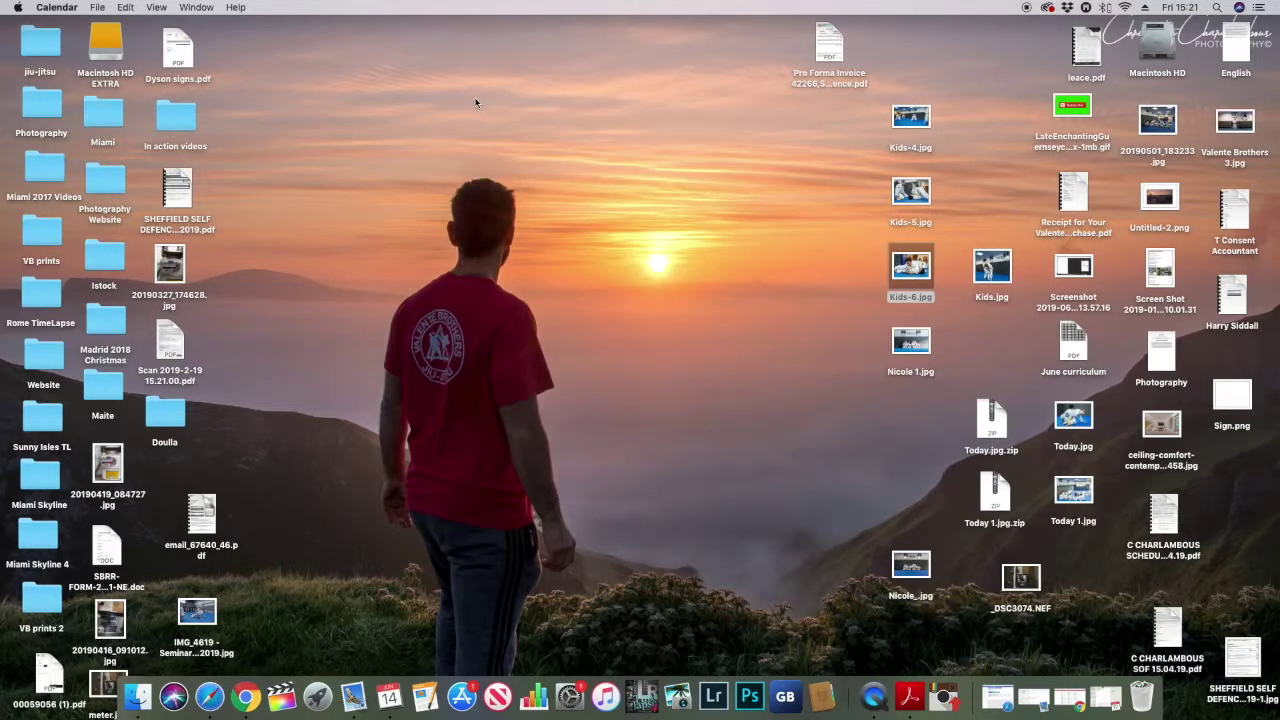